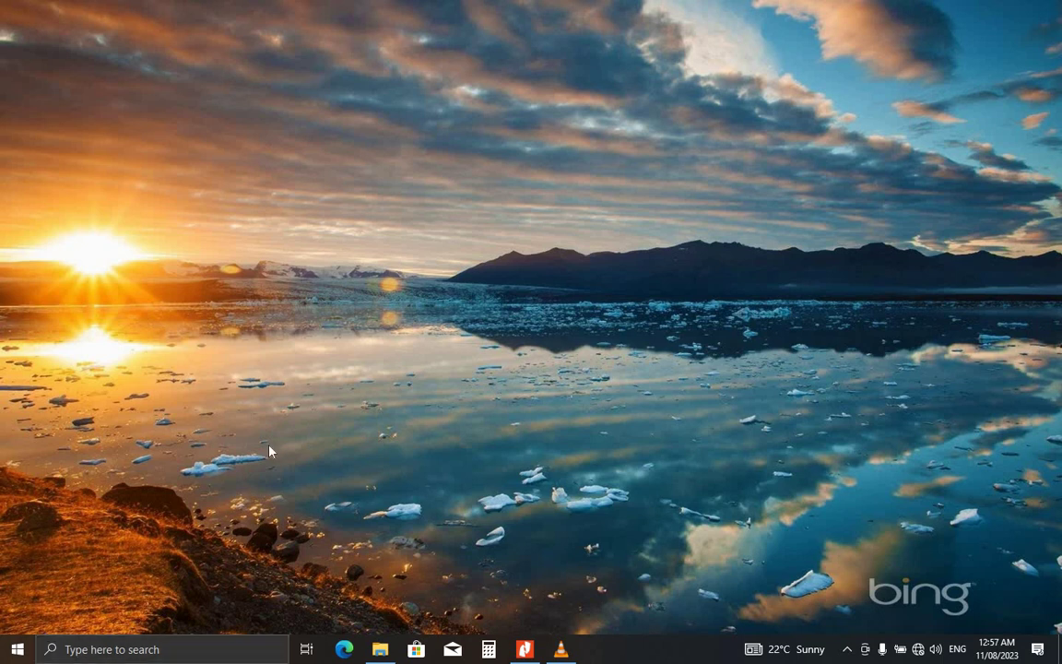
# Search the Start menu for 'TALL' and launch the Tally shortcut
pyautogui.click(16, 649)
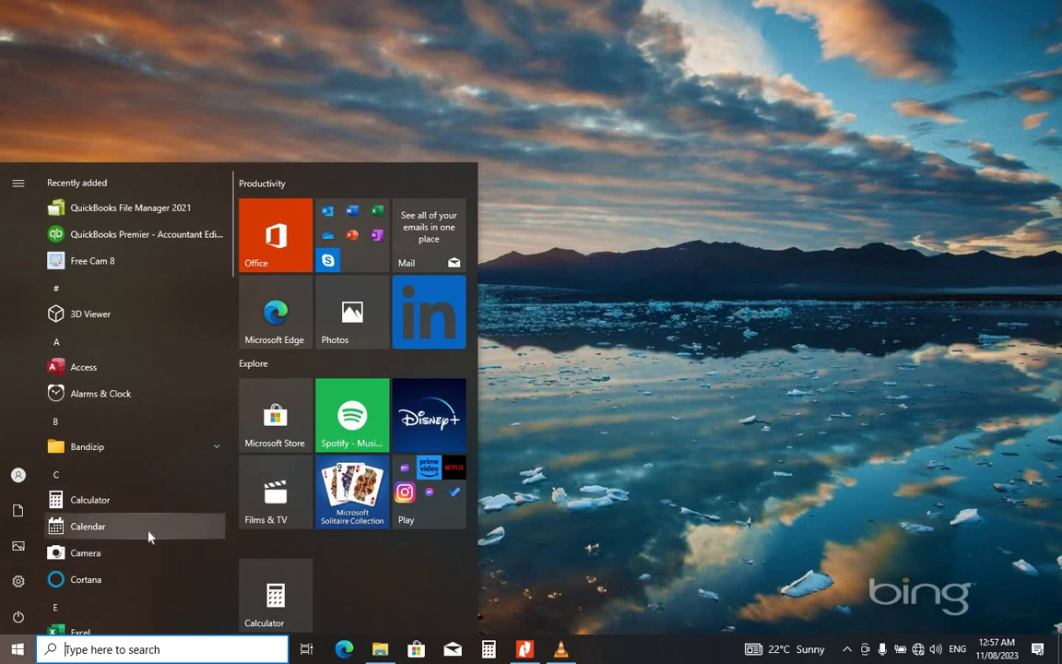
pyautogui.write('T')
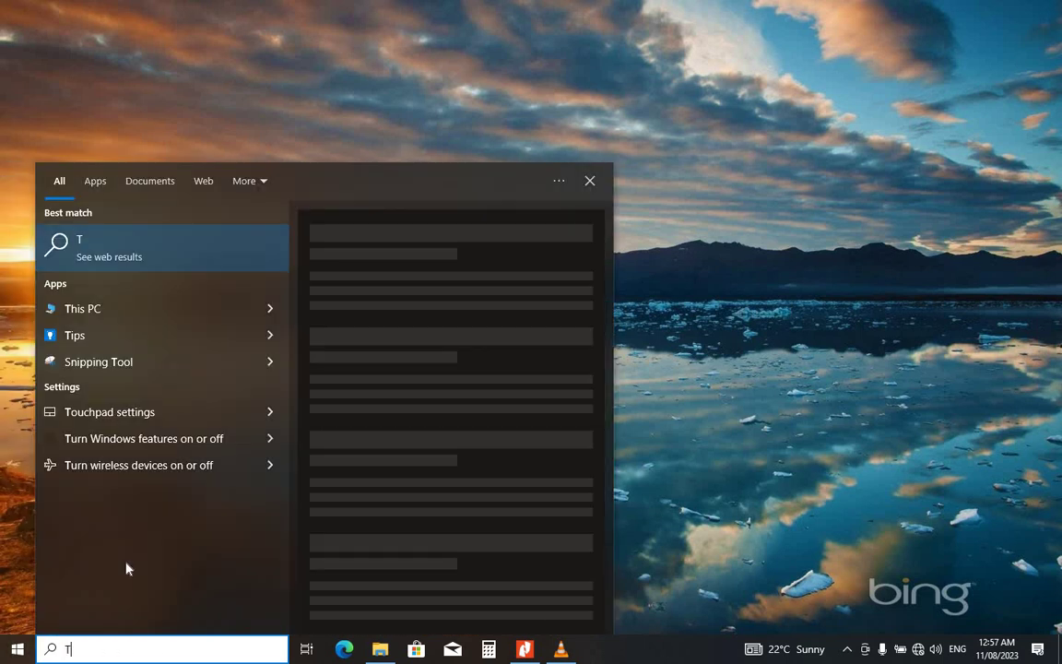
pyautogui.write('ALY')
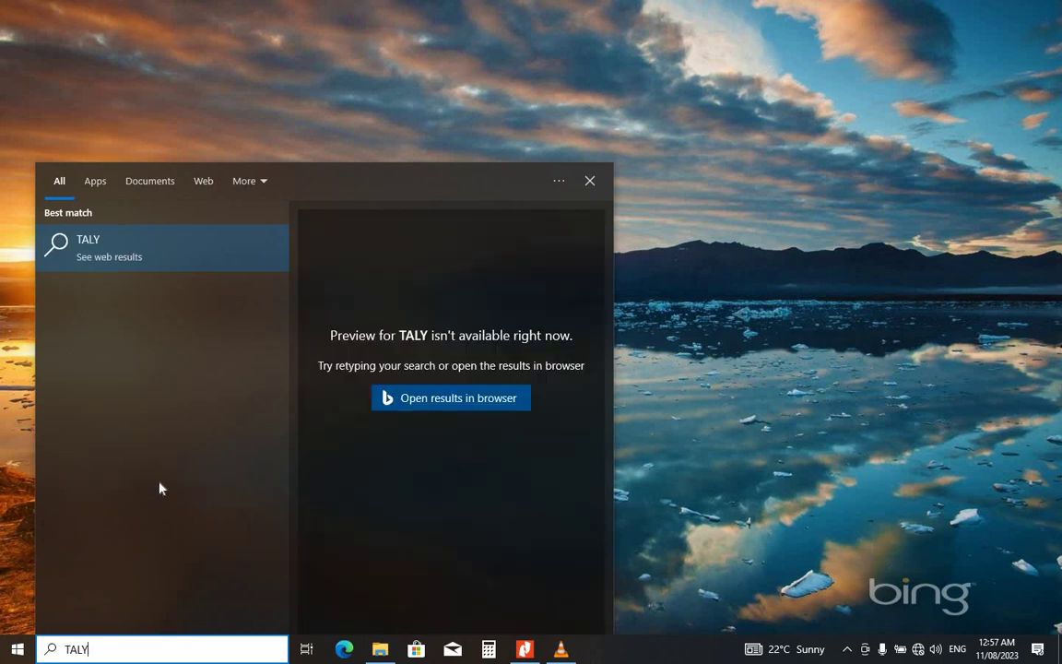
pyautogui.press('BackSpace')
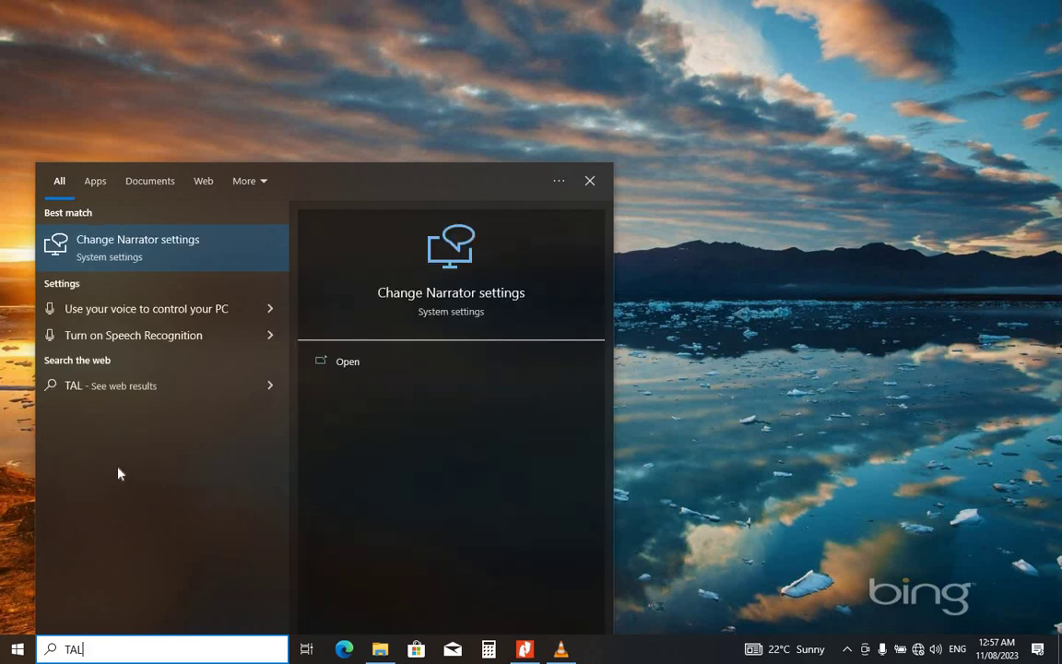
pyautogui.write('L')
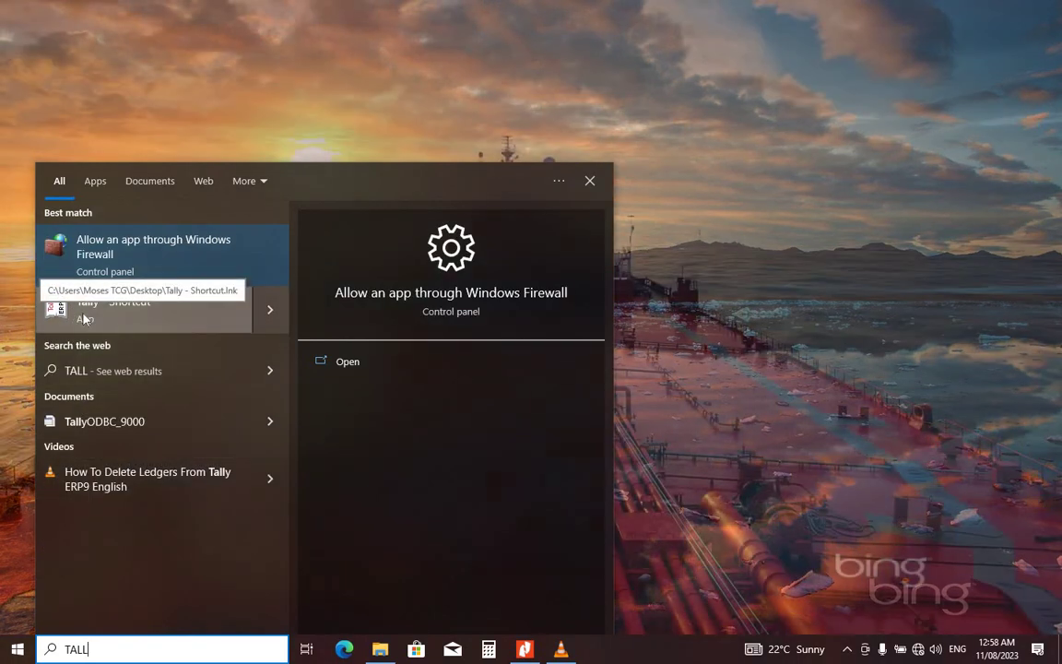
pyautogui.click(96, 318)
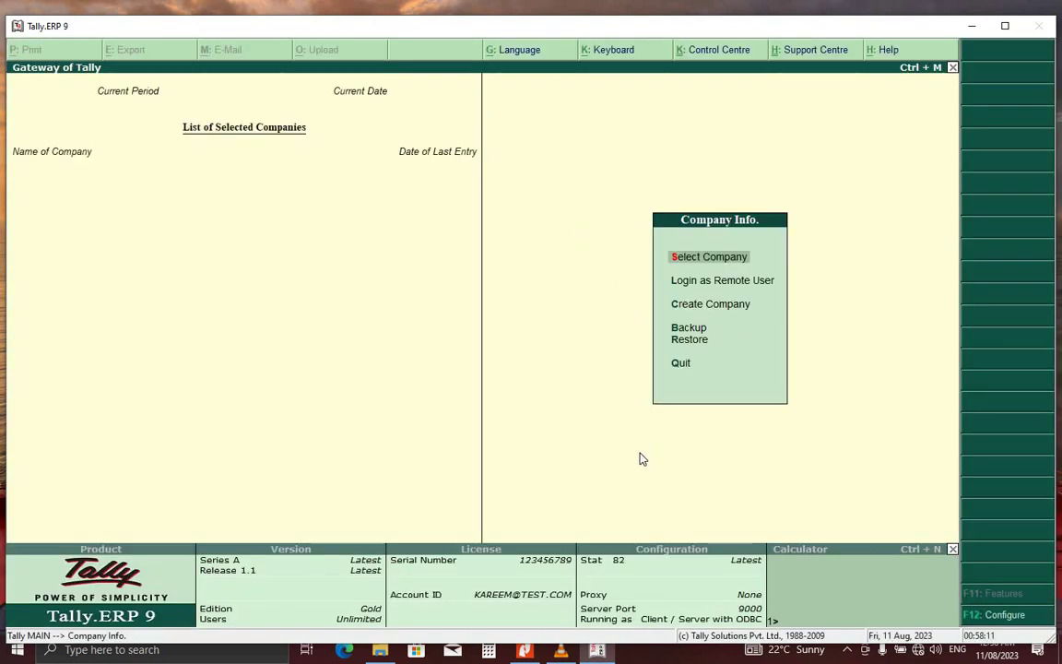
# Select and load the company ABC TECH from the list of companies
pyautogui.click(703, 259)
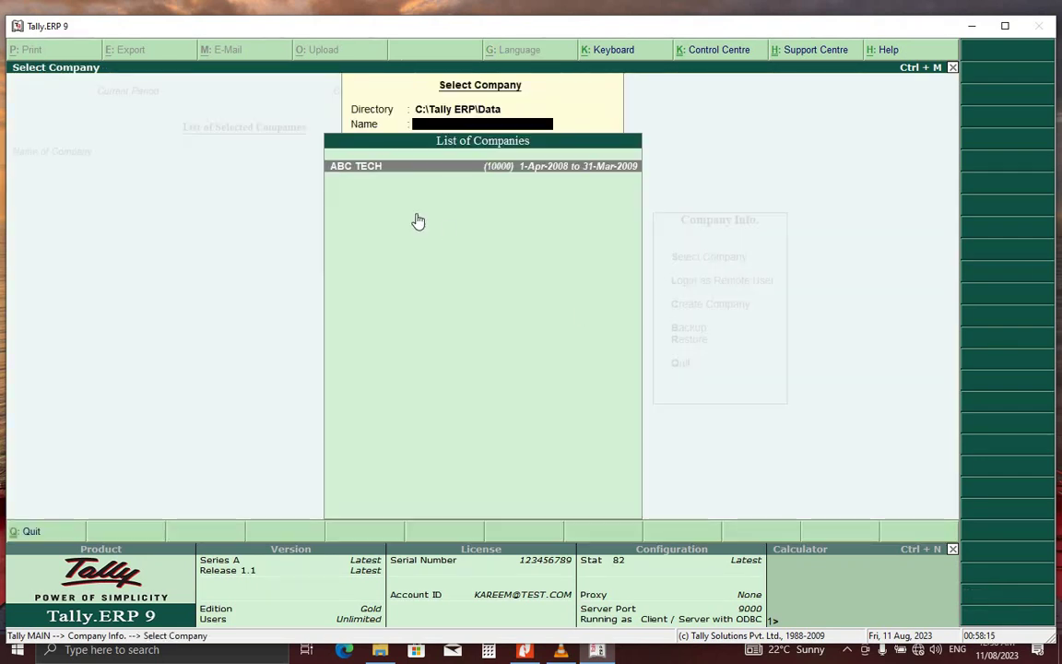
pyautogui.click(357, 170)
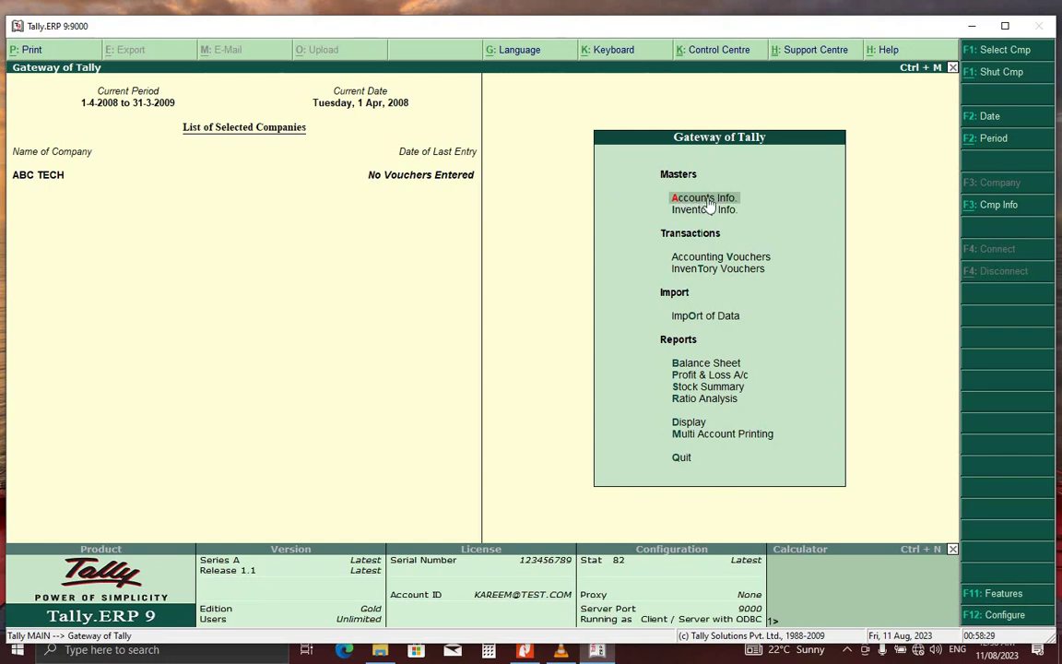
# Go to Accounts Info > Ledgers > Single Ledger Create for a new ledger
pyautogui.click(703, 202)
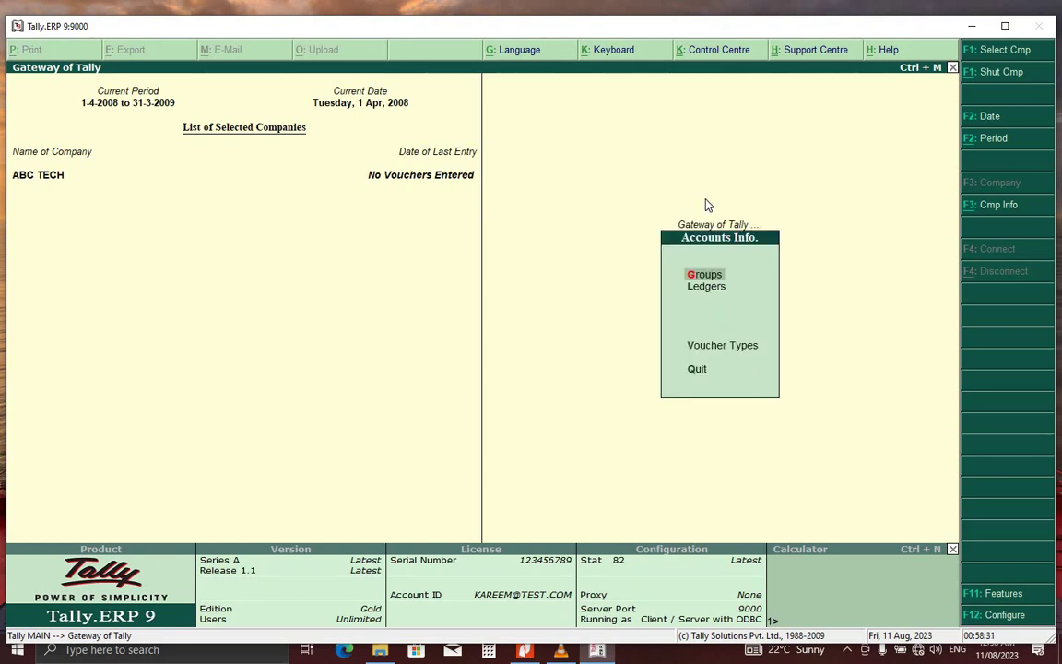
pyautogui.click(698, 293)
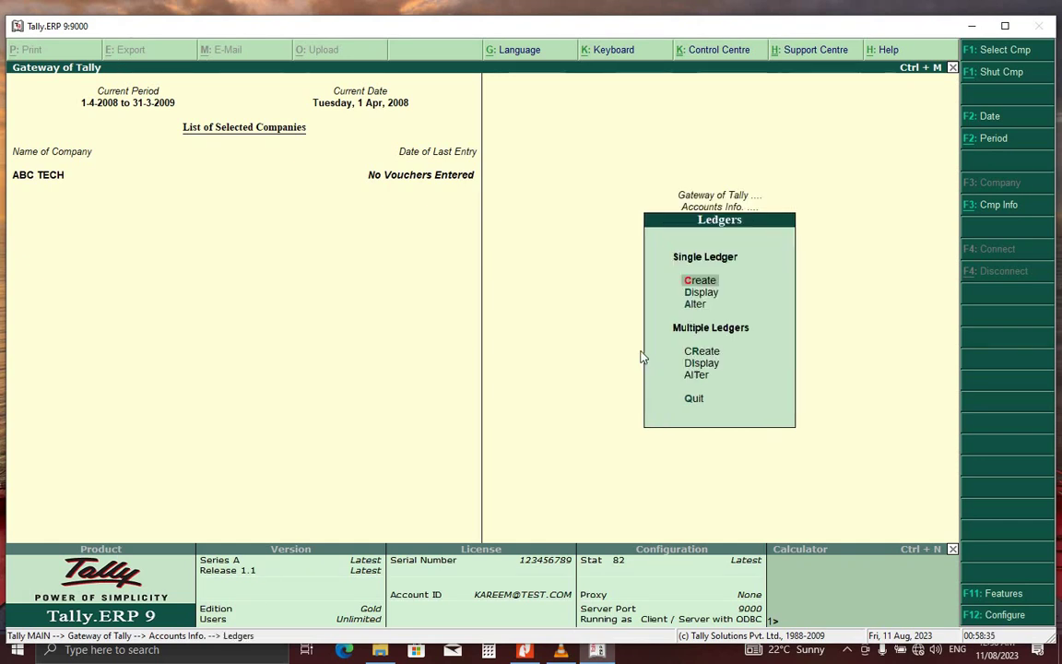
pyautogui.click(695, 280)
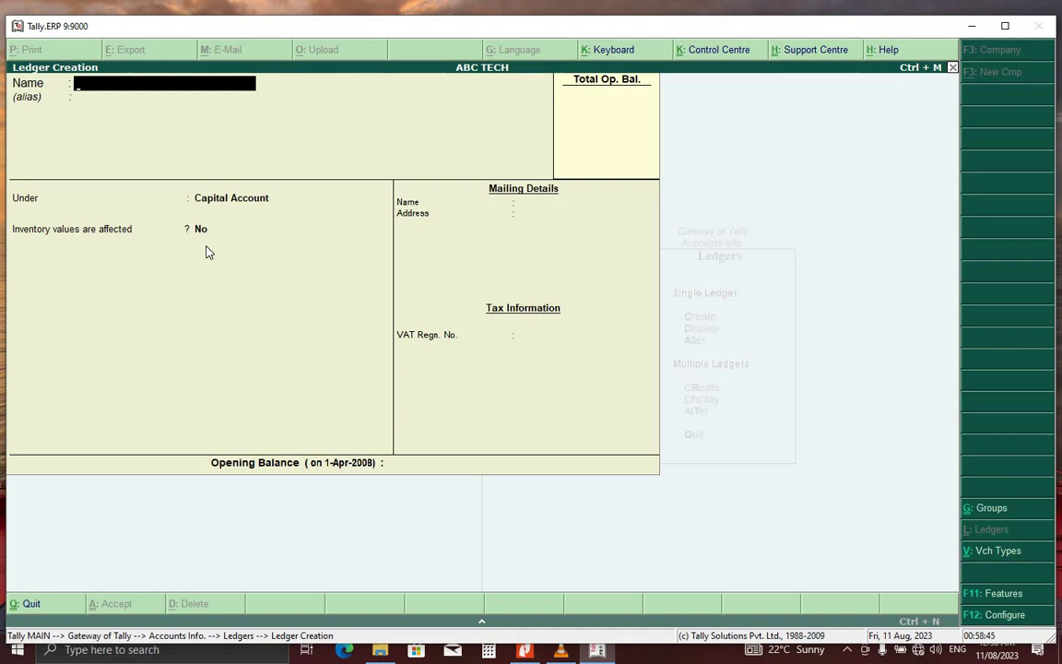
# Name the ledger 'Capital' under Capital Account, with inventory values affected set to No
pyautogui.write('Ca')
pyautogui.write('pi')
pyautogui.write('tal')
pyautogui.press('Return')
pyautogui.press('Return')
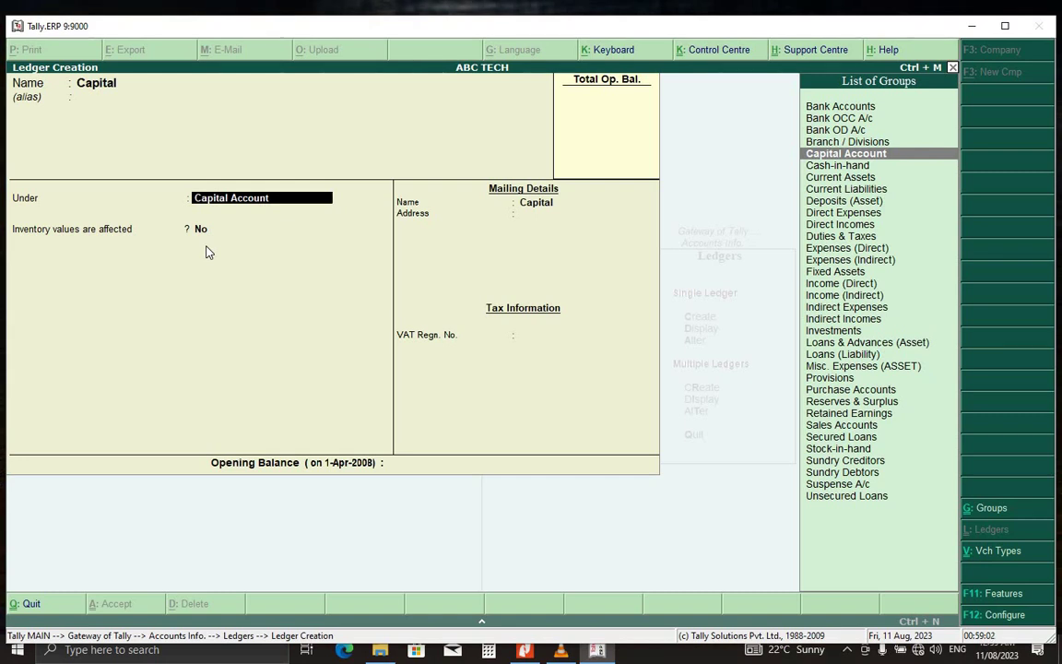
pyautogui.press('Return')
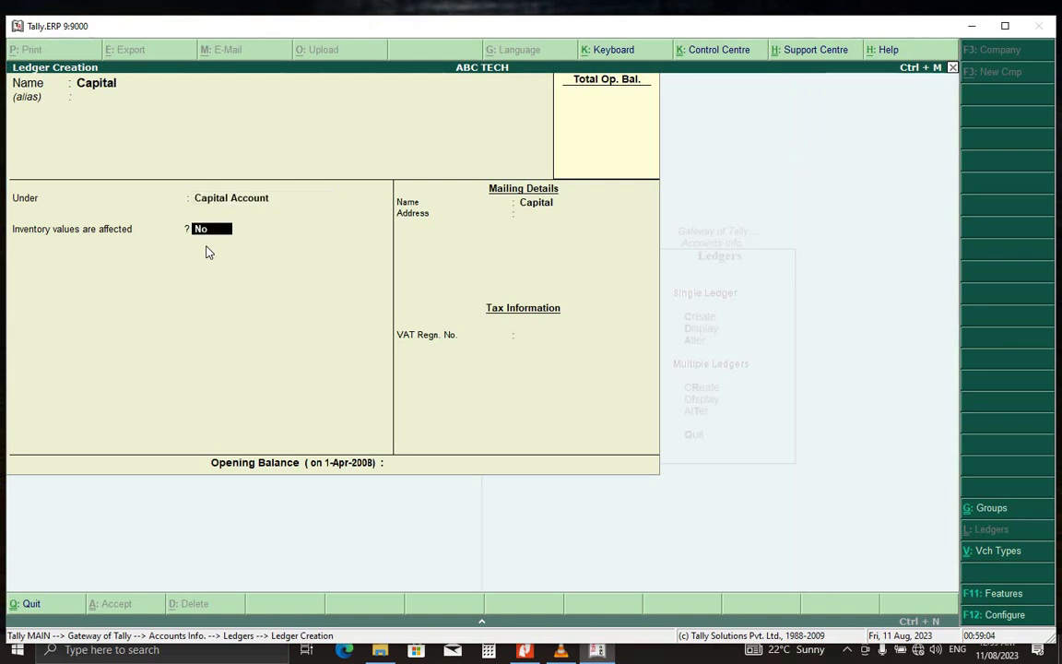
pyautogui.press('Return')
pyautogui.press('Return')
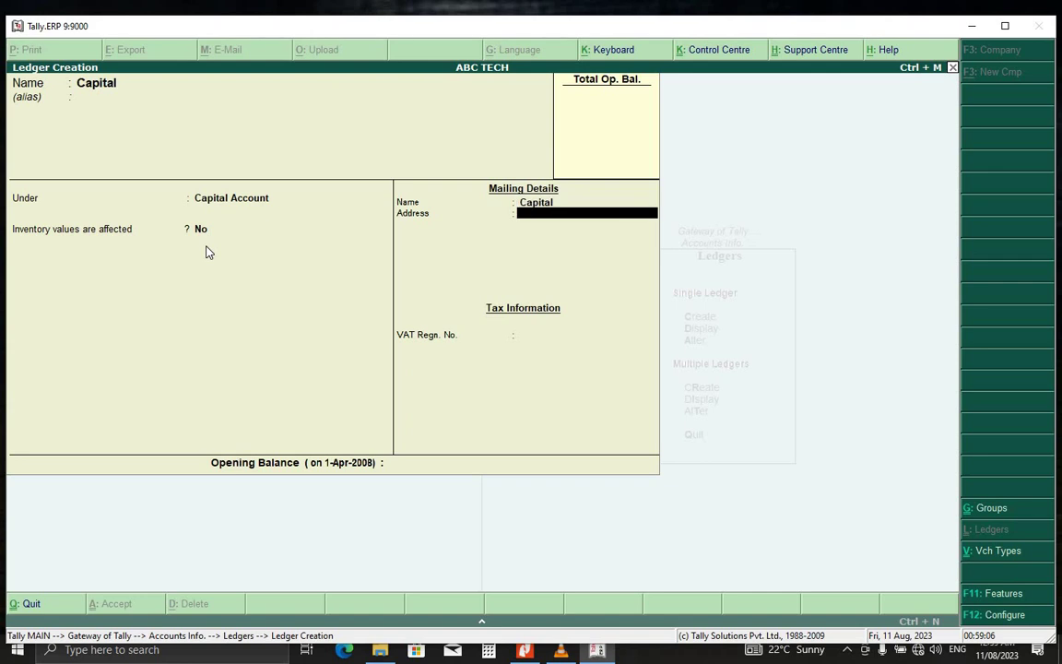
pyautogui.press('Return')
pyautogui.press('Return')
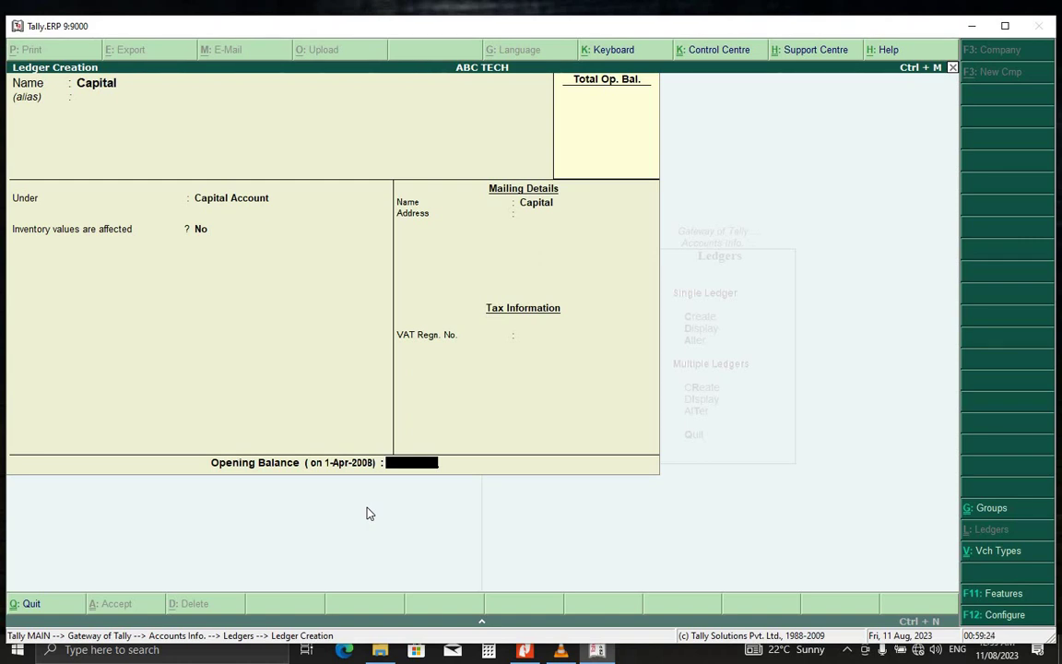
# Enter '20000cr' as the Capital ledger's opening balance
pyautogui.write('2')
pyautogui.write('0000')
pyautogui.write('c')
pyautogui.write('r')
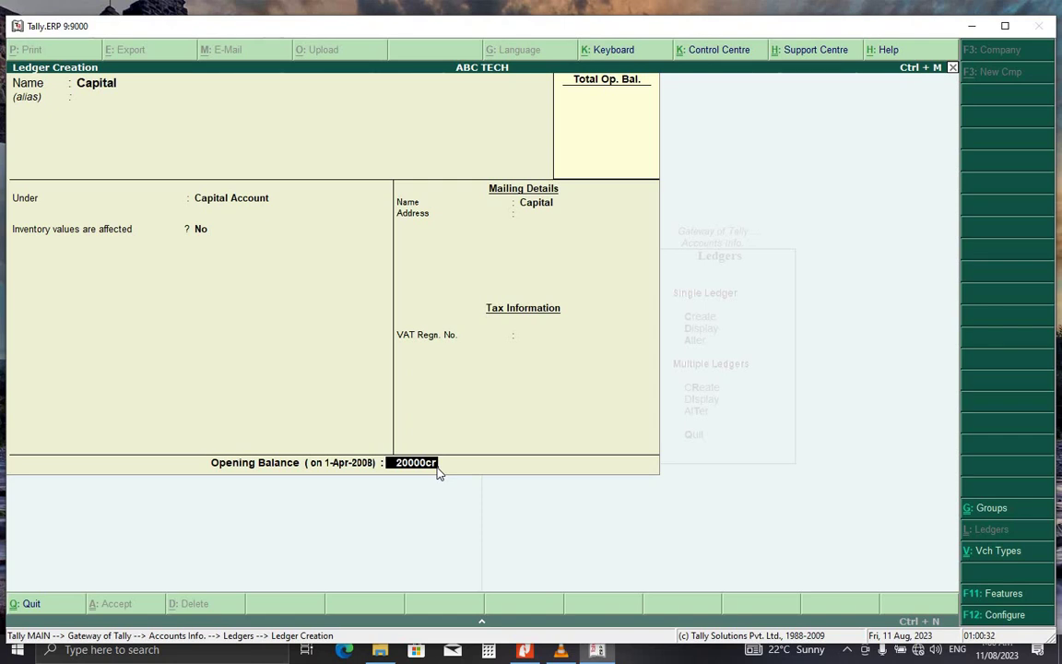
pyautogui.press('Return')
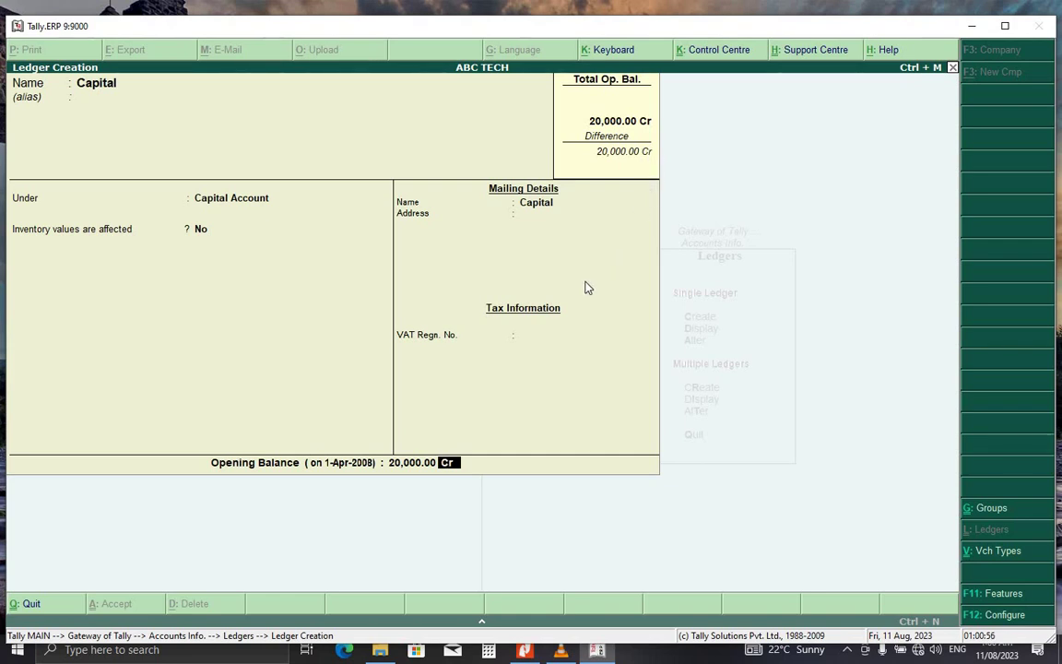
# Accept the Capital ledger with Yes at the save prompt
pyautogui.press('Return')
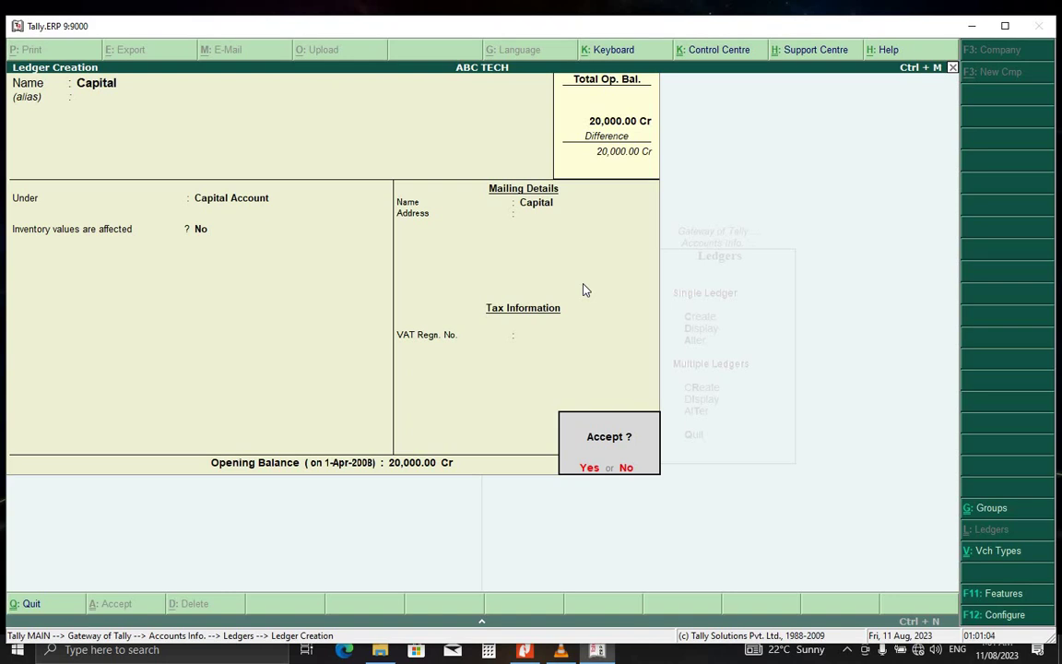
pyautogui.click(592, 468)
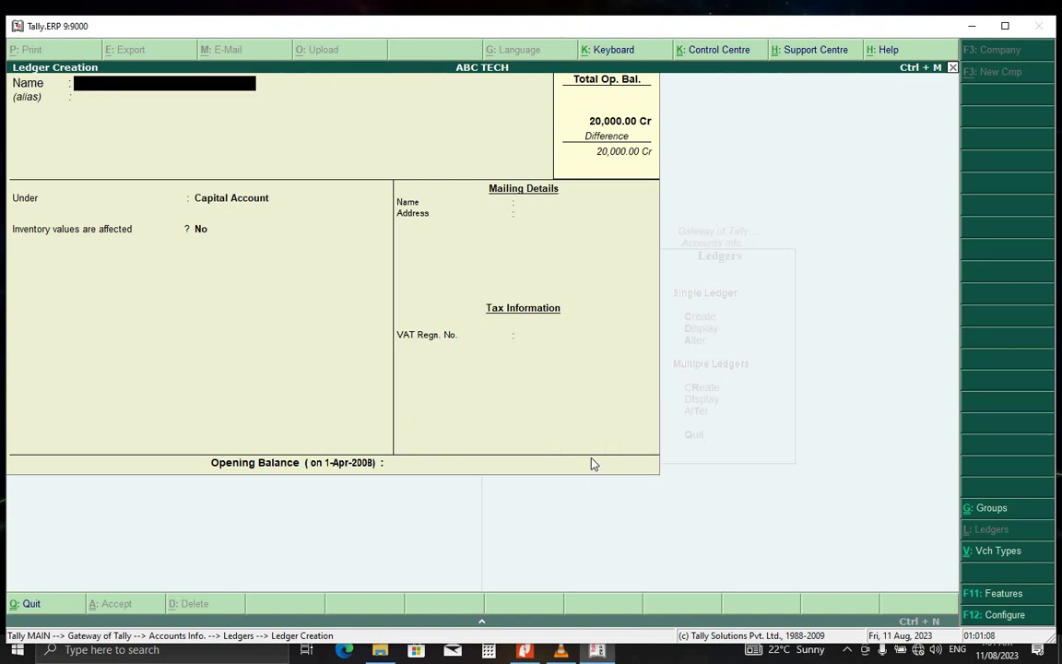